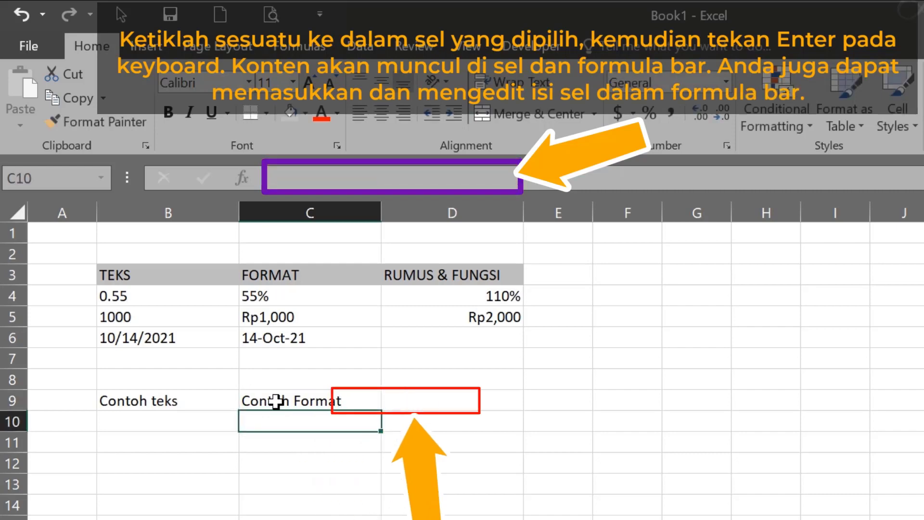
# Step: Start entering a label beginning with "Co" in cell D9, beside Contoh Format
pyautogui.click(419, 402)
pyautogui.write('Co')
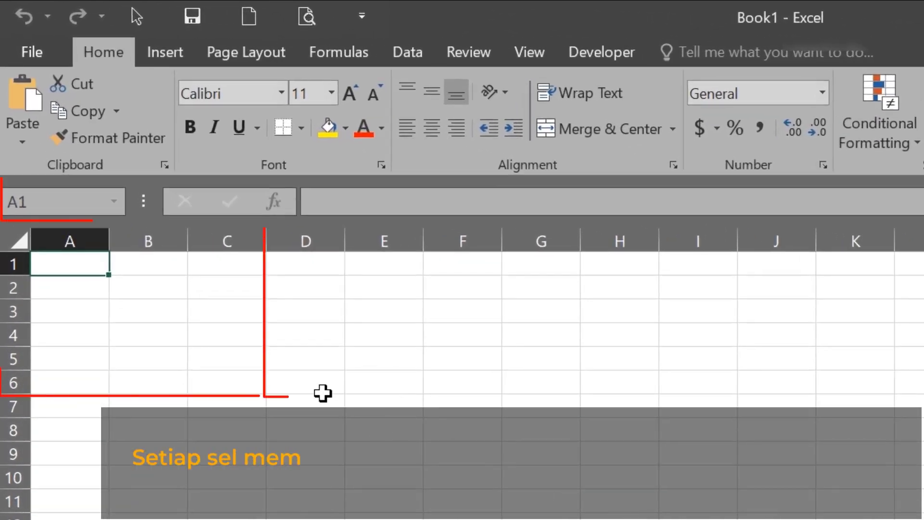
pyautogui.click(301, 381)
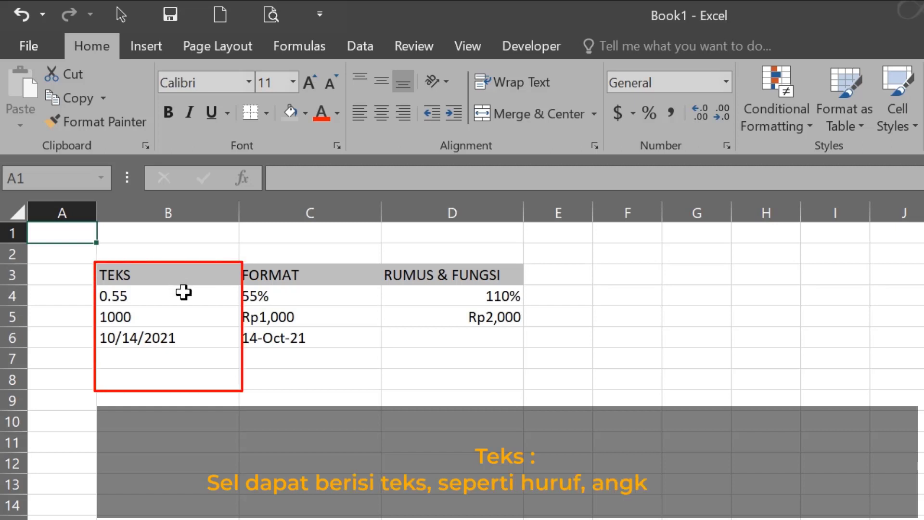
# Step: Examine the sample entries in rows 4 to 6 under the TEKS and FORMAT headings
pyautogui.moveTo(183, 293); pyautogui.dragTo(176, 337)
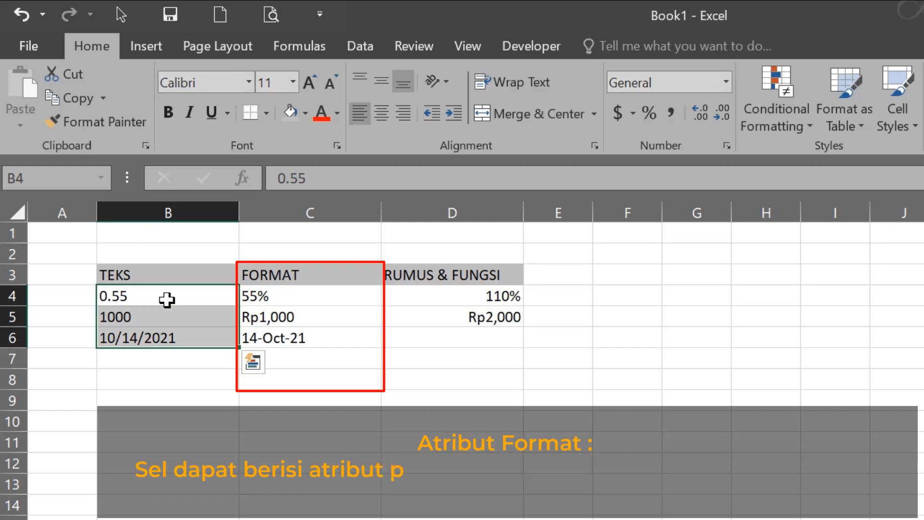
pyautogui.click(300, 293)
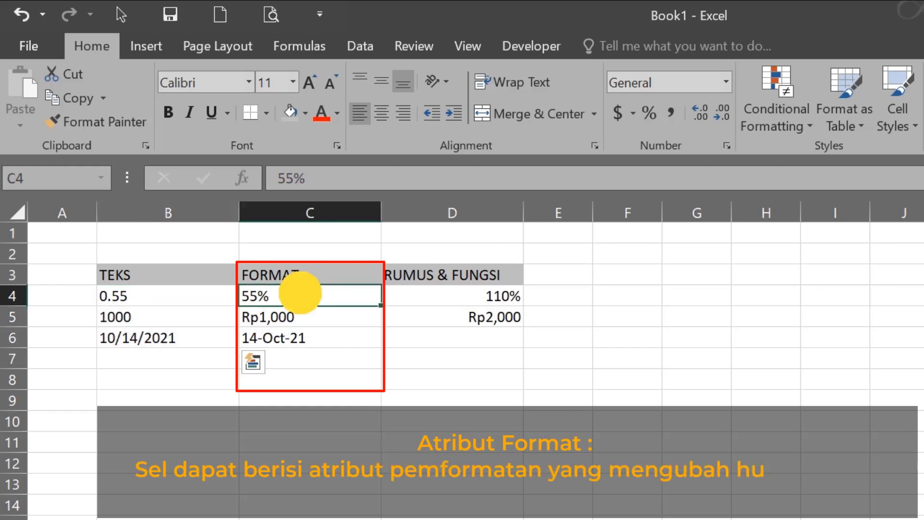
pyautogui.moveTo(288, 294); pyautogui.dragTo(281, 337)
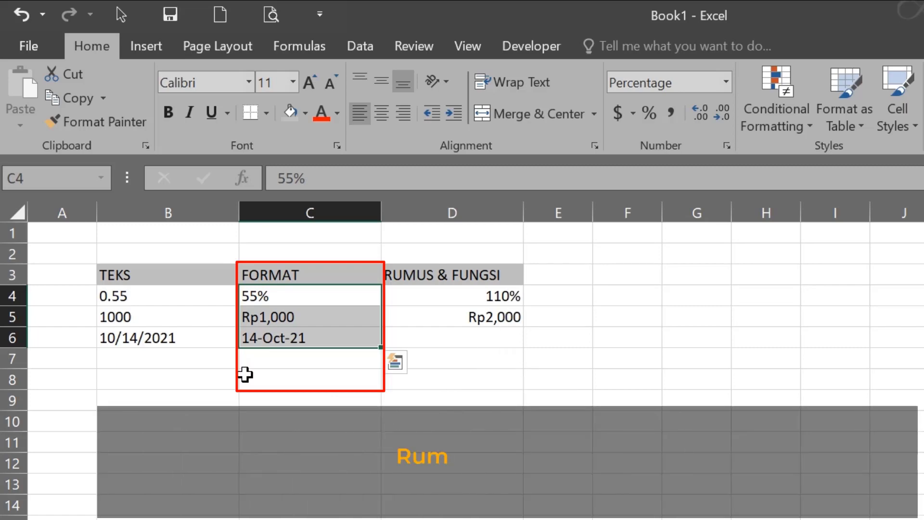
# Step: Examine the RUMUS & FUNGSI column and inspect the formulas behind cells D4 and D5
pyautogui.click(435, 301)
pyautogui.moveTo(434, 308); pyautogui.dragTo(429, 340)
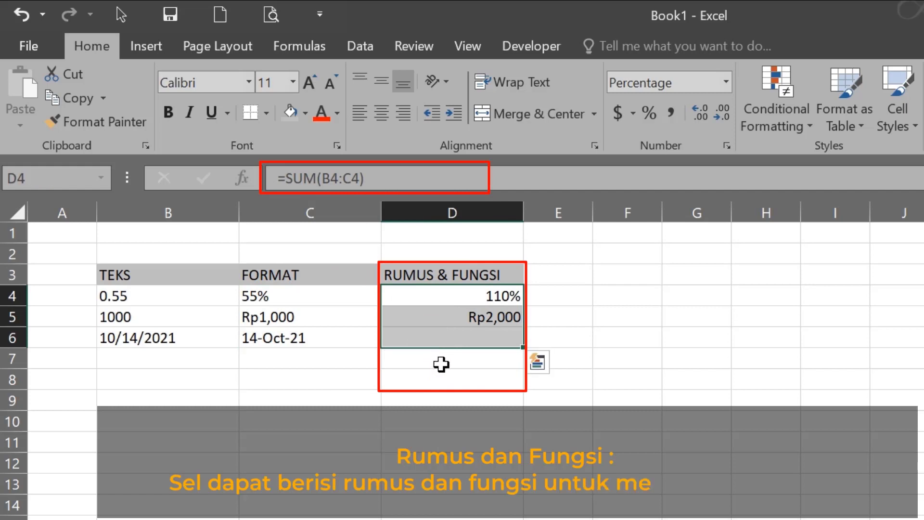
pyautogui.click(451, 296)
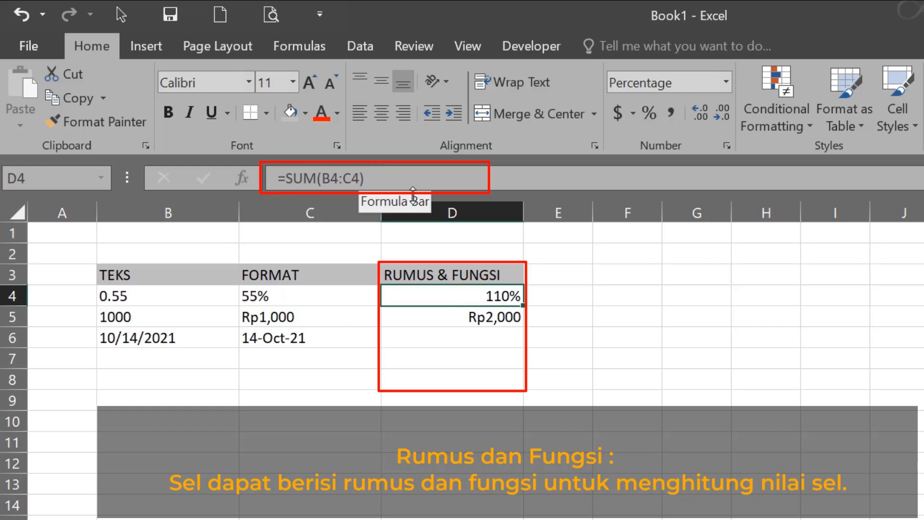
pyautogui.click(459, 316)
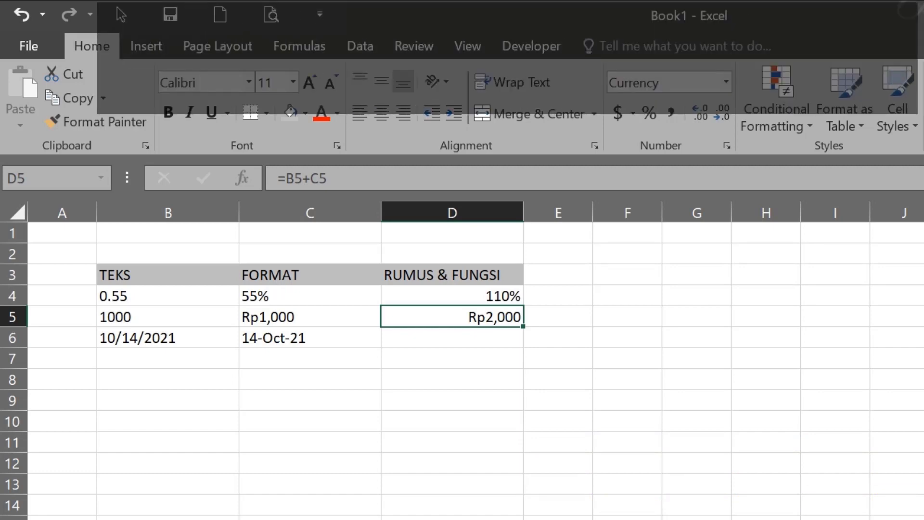
# Step: Enter the text "Contoh teks" in cell B9
pyautogui.click(178, 404)
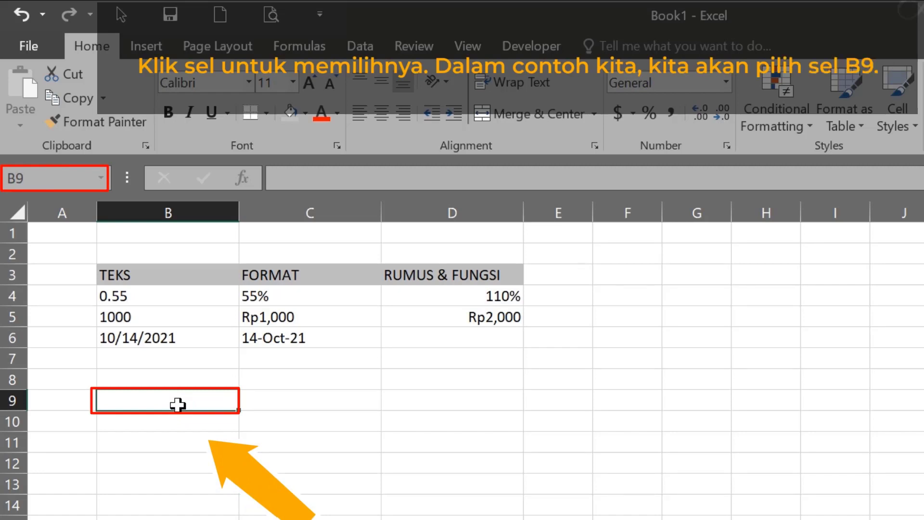
pyautogui.write('Conto')
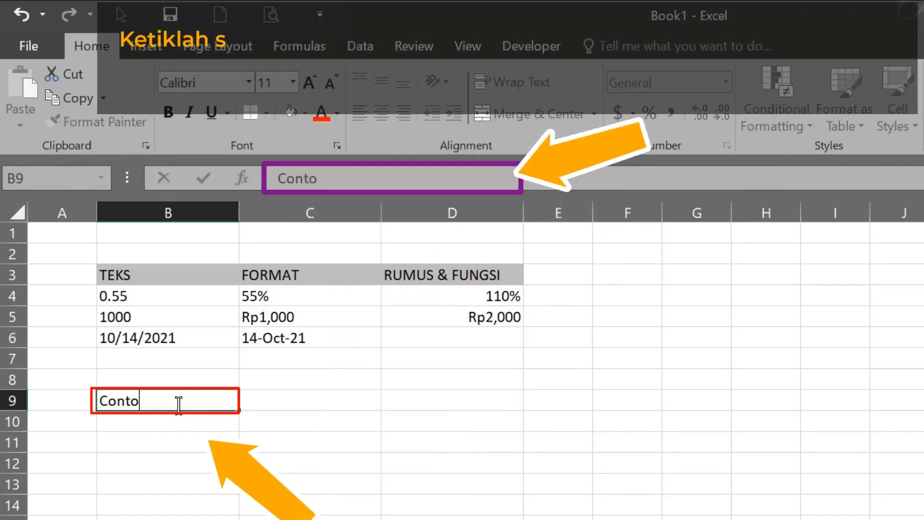
pyautogui.write('h te')
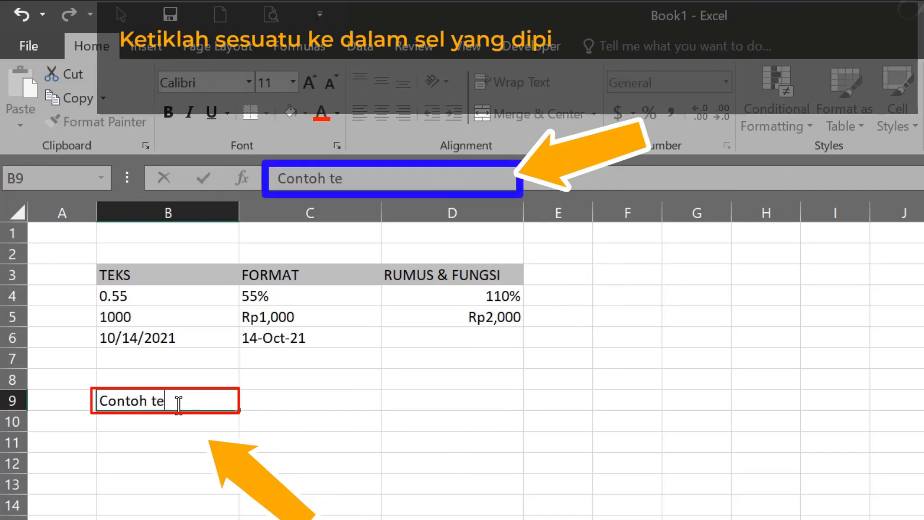
pyautogui.write('ks')
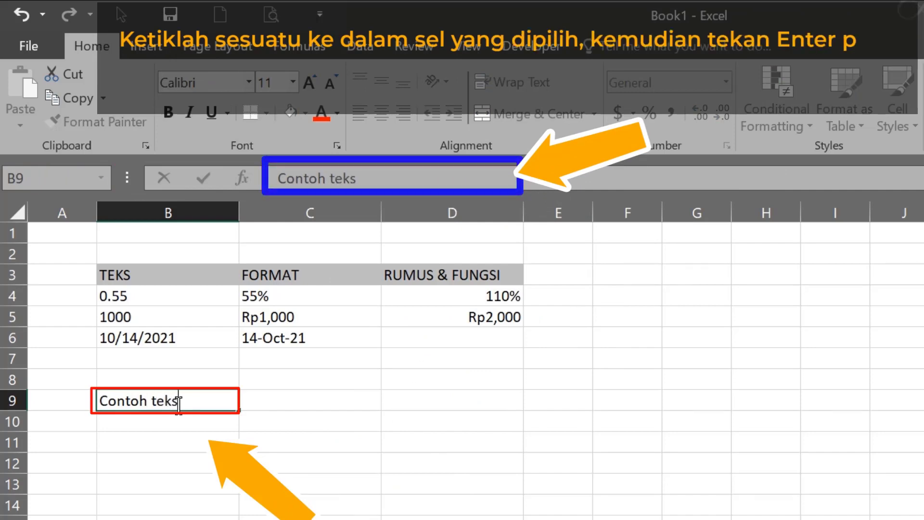
pyautogui.press('Return')
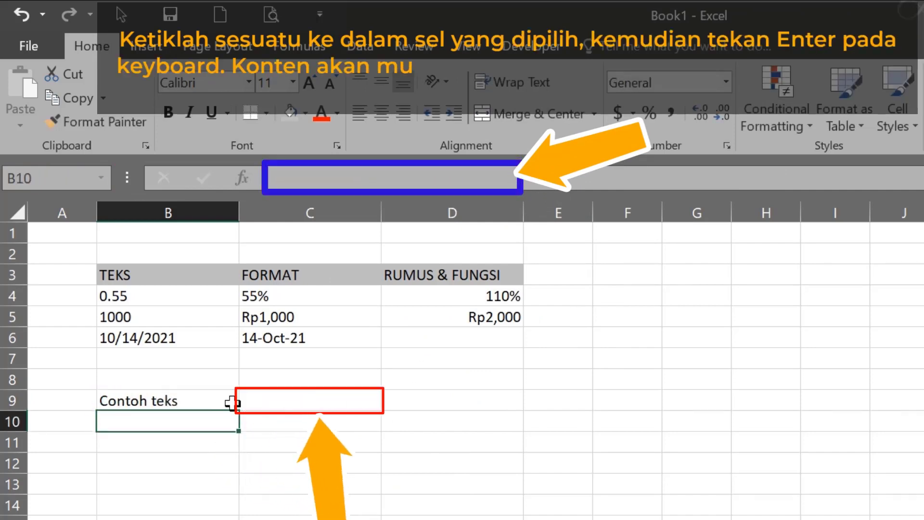
# Step: Enter the text "Contoh Format" in cell C9
pyautogui.click(305, 401)
pyautogui.doubleClick(277, 400)
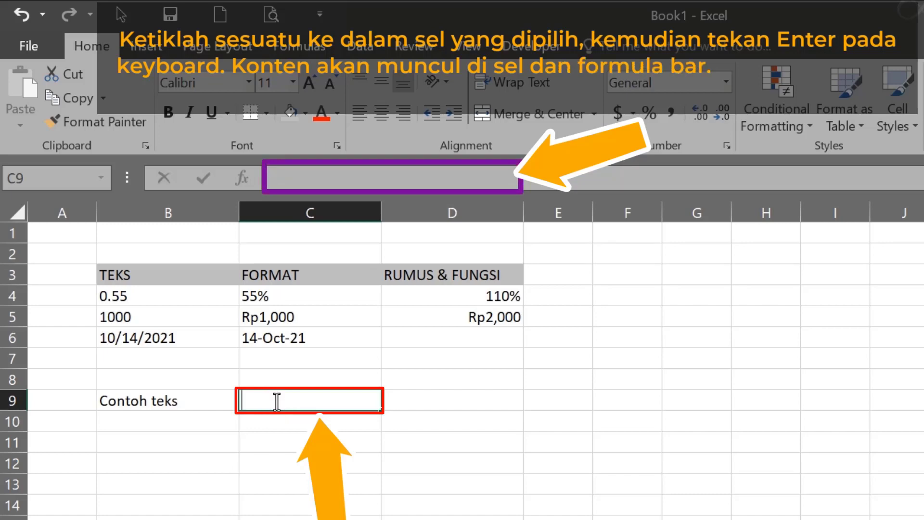
pyautogui.write('Contoh ')
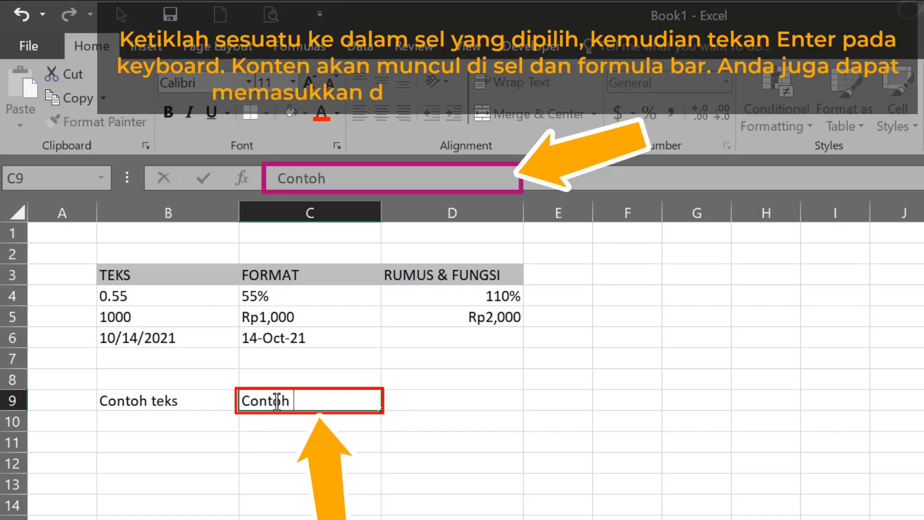
pyautogui.write('Format')
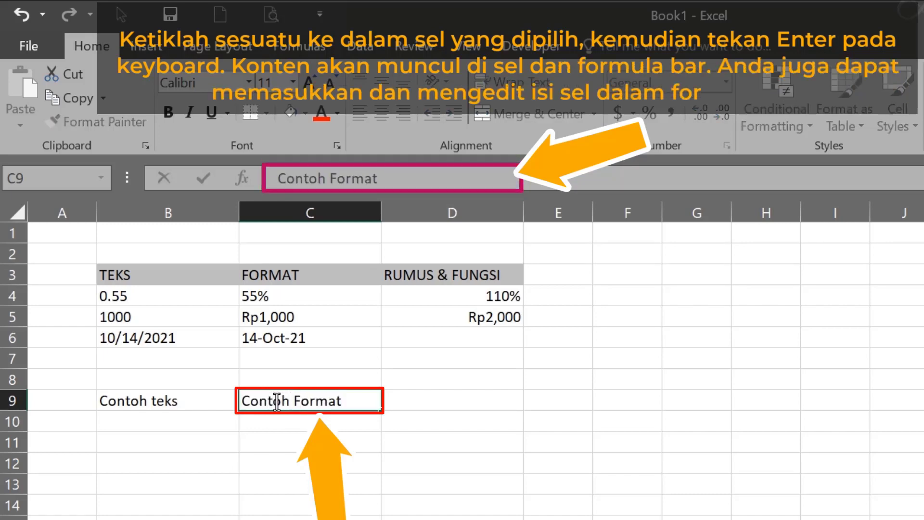
pyautogui.press('Return')
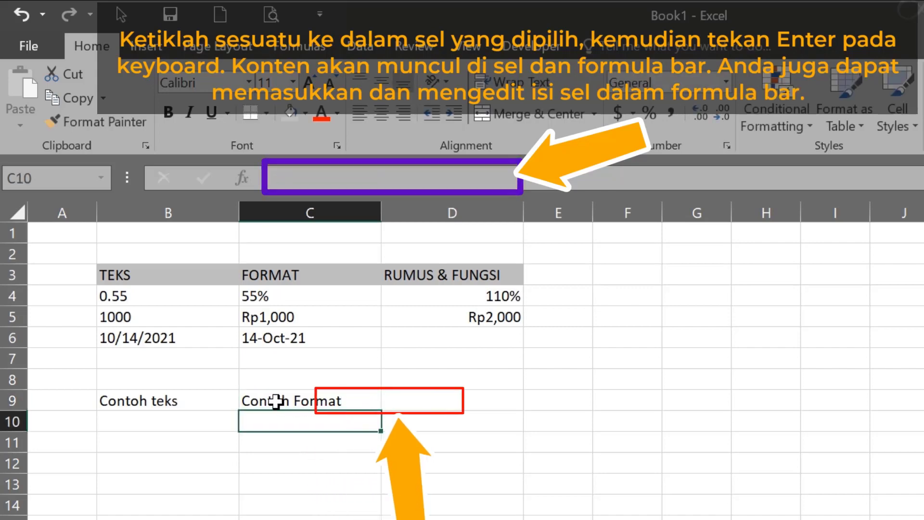
# Step: Enter the text "Contoh Rumus" in cell D9
pyautogui.click(413, 404)
pyautogui.write('Contoh Rumus')
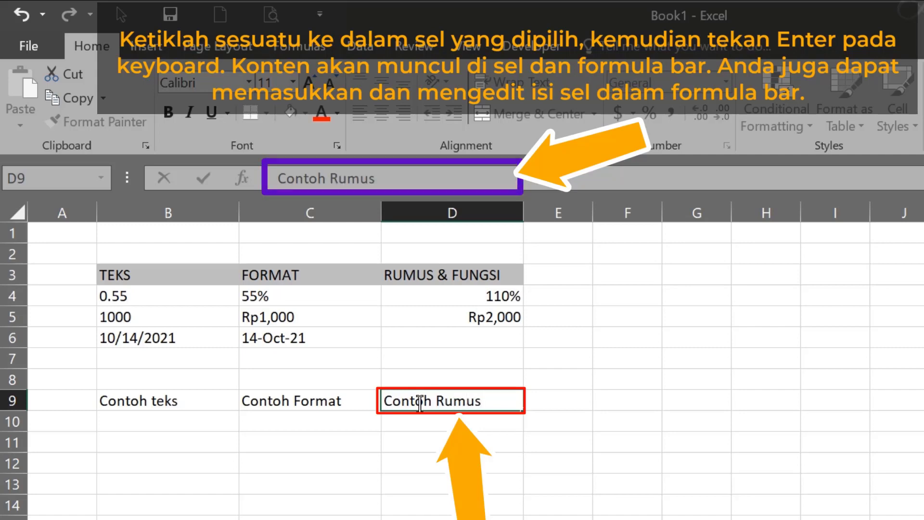
pyautogui.press('Return')
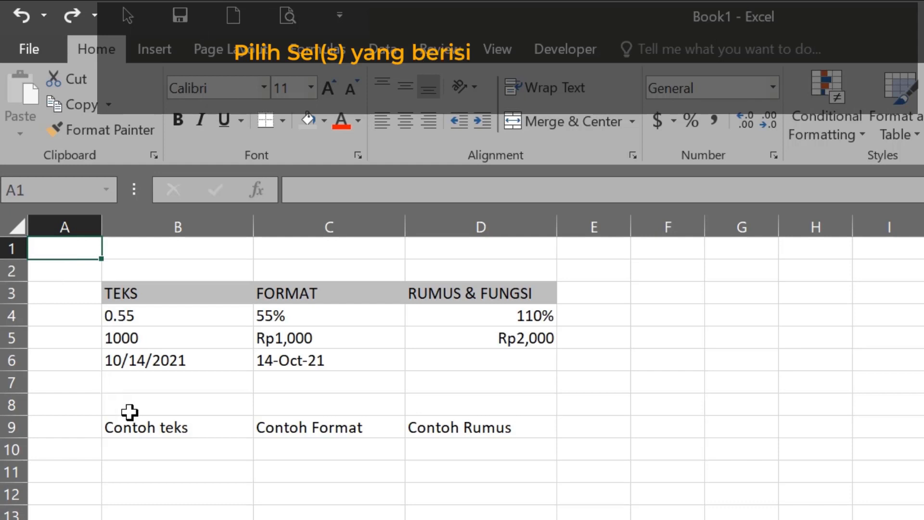
# Step: Clear the contents of the three label cells B9:D9 with Clear Contents
pyautogui.click(202, 424)
pyautogui.moveTo(201, 424); pyautogui.dragTo(428, 422)
pyautogui.hotkey('ctrl', 'c')
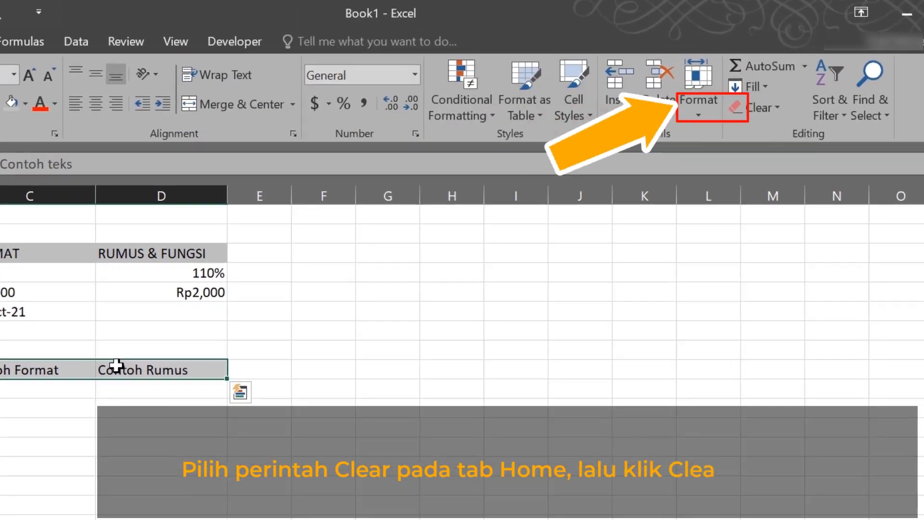
pyautogui.click(770, 109)
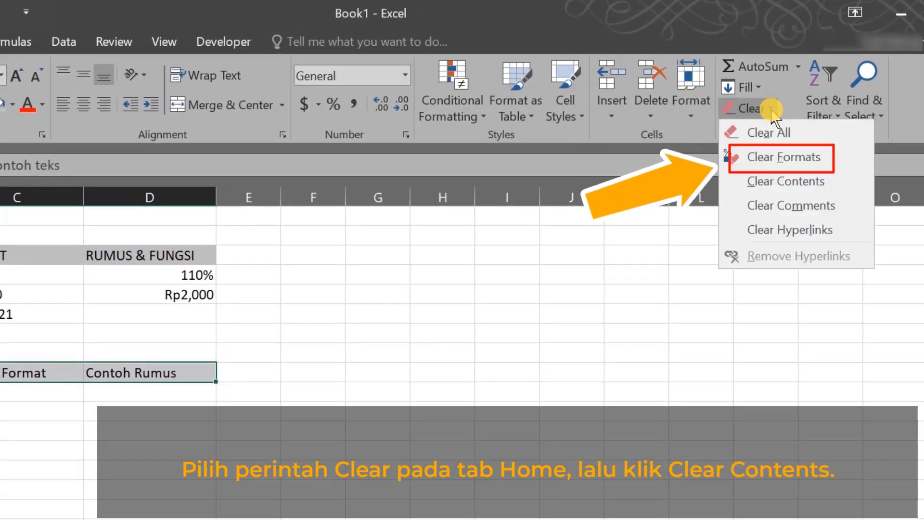
pyautogui.click(774, 183)
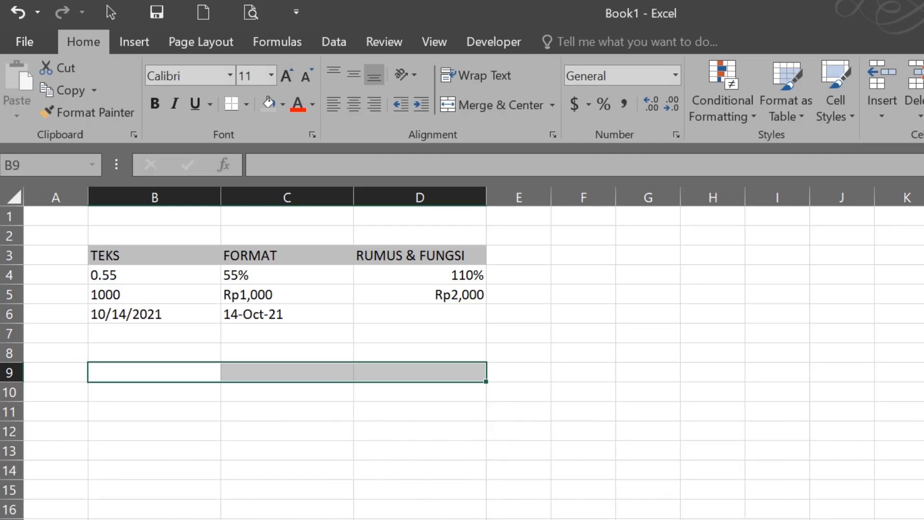
# Step: Restore the three labels in B9:D9 and delete the contents of those cells again
pyautogui.hotkey('ctrl', 'v')
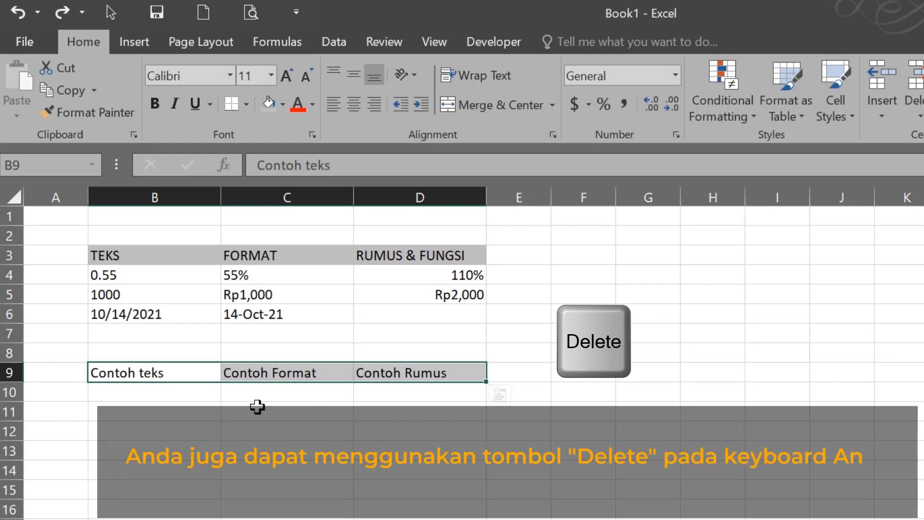
pyautogui.press('Delete')
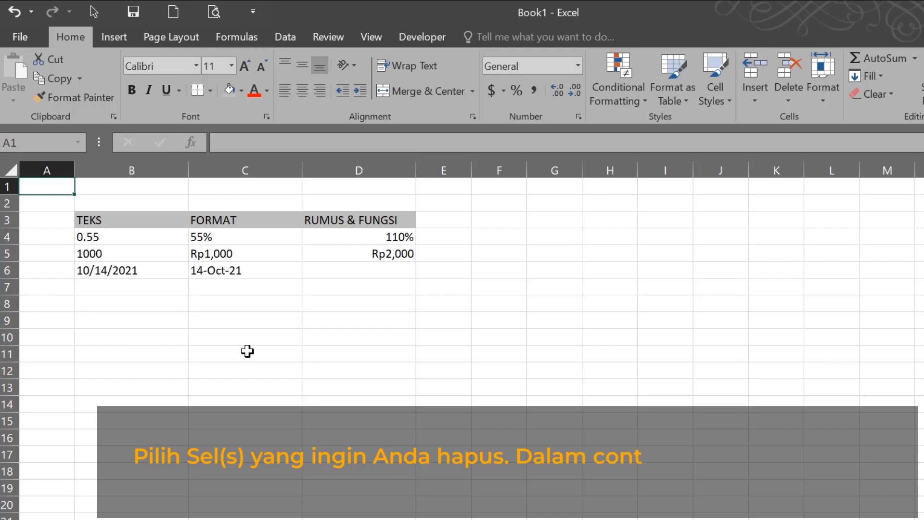
# Step: Delete the cells B5:D5, holding 1000 and the Rp amounts, from the sheet
pyautogui.moveTo(96, 253); pyautogui.dragTo(346, 259)
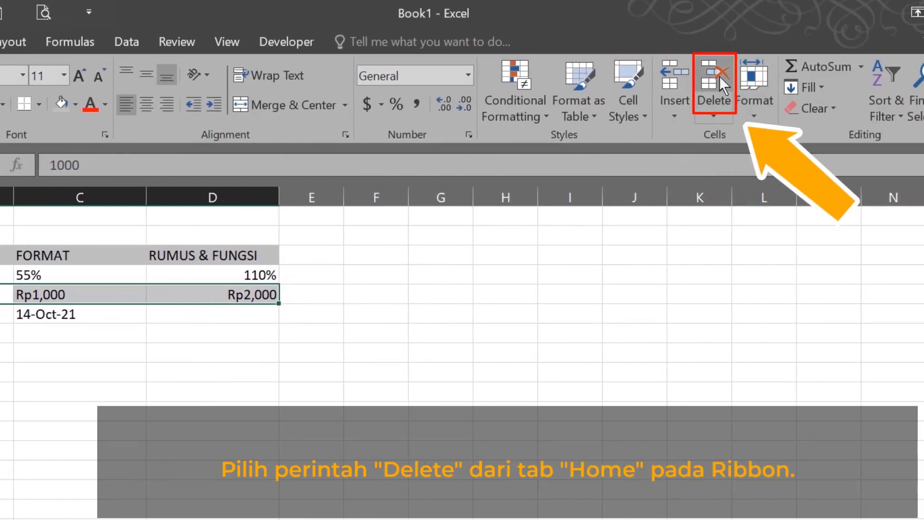
pyautogui.click(719, 76)
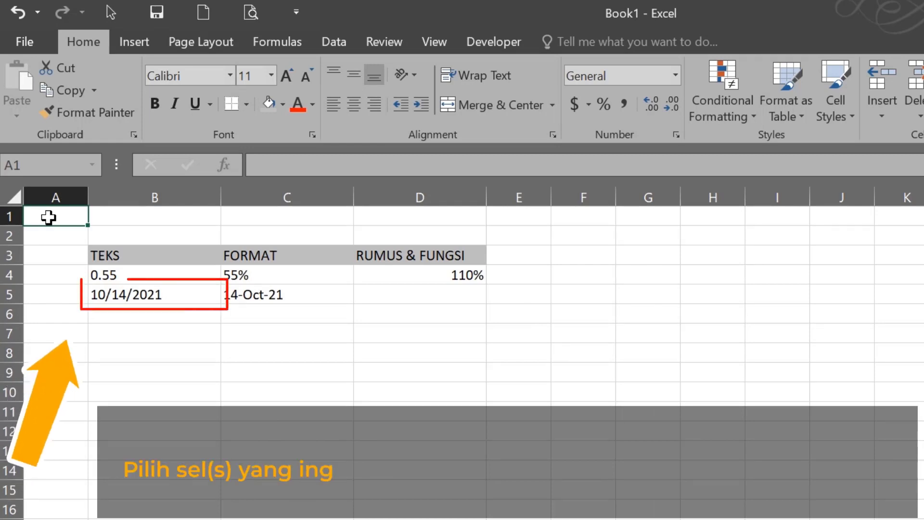
# Step: Copy the date in cell B5 and paste it into cells B6:B10
pyautogui.click(107, 296)
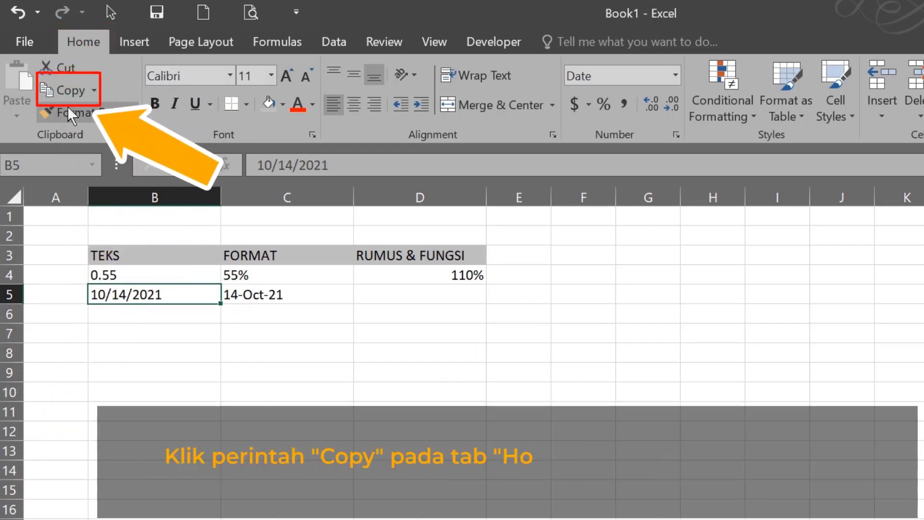
pyautogui.click(61, 88)
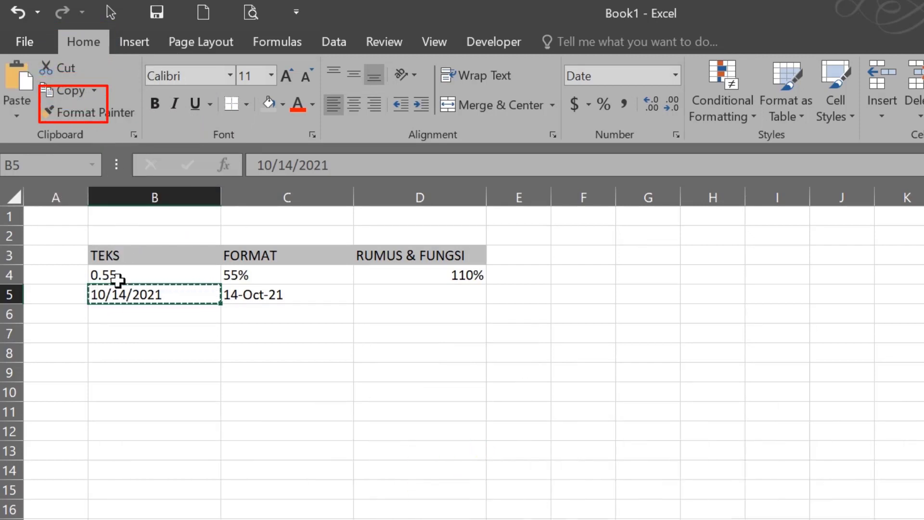
pyautogui.moveTo(110, 316); pyautogui.dragTo(102, 386)
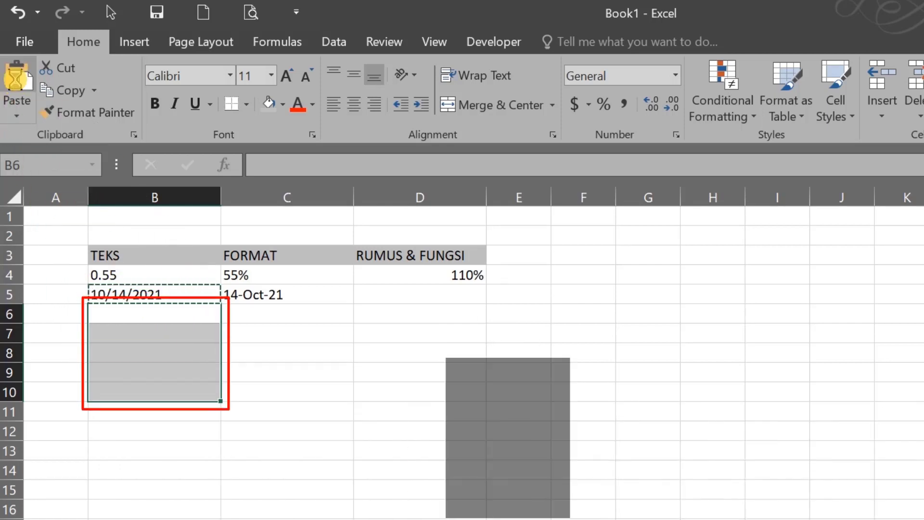
pyautogui.click(18, 82)
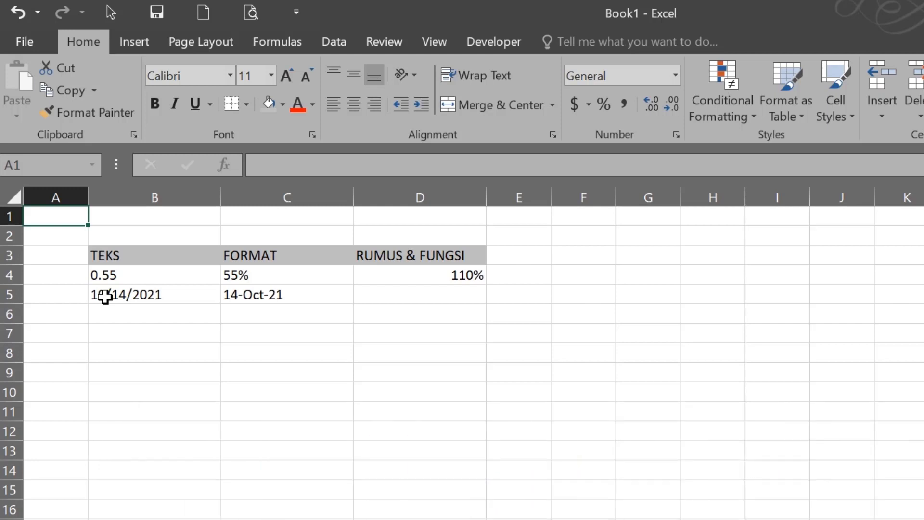
# Step: Copy cell B5 and choose the Formulas option in Paste Special for cells B7:B11
pyautogui.click(105, 296)
pyautogui.hotkey('ctrl', 'c')
pyautogui.moveTo(146, 337); pyautogui.dragTo(146, 407)
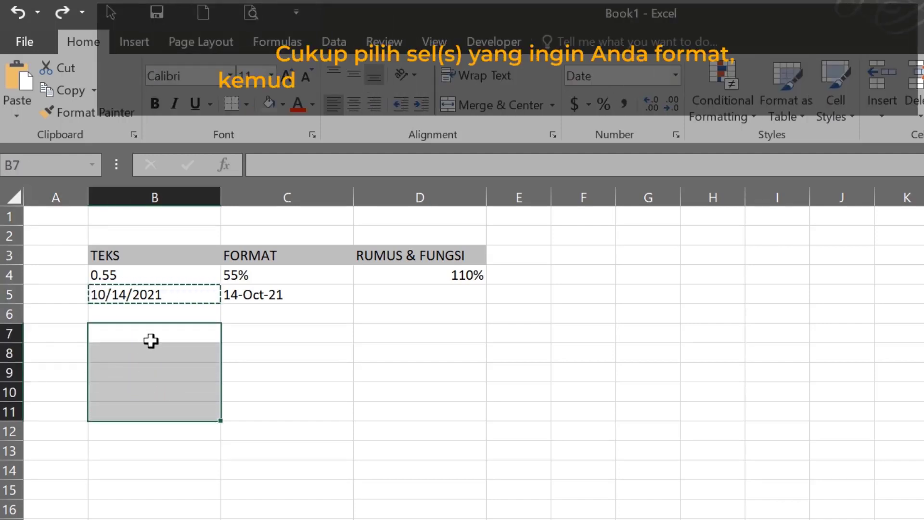
pyautogui.rightClick(149, 347)
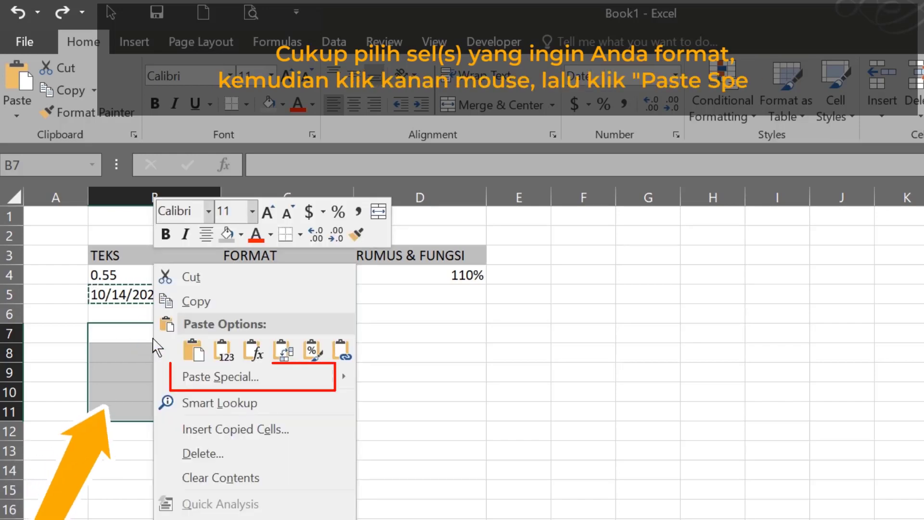
pyautogui.click(229, 373)
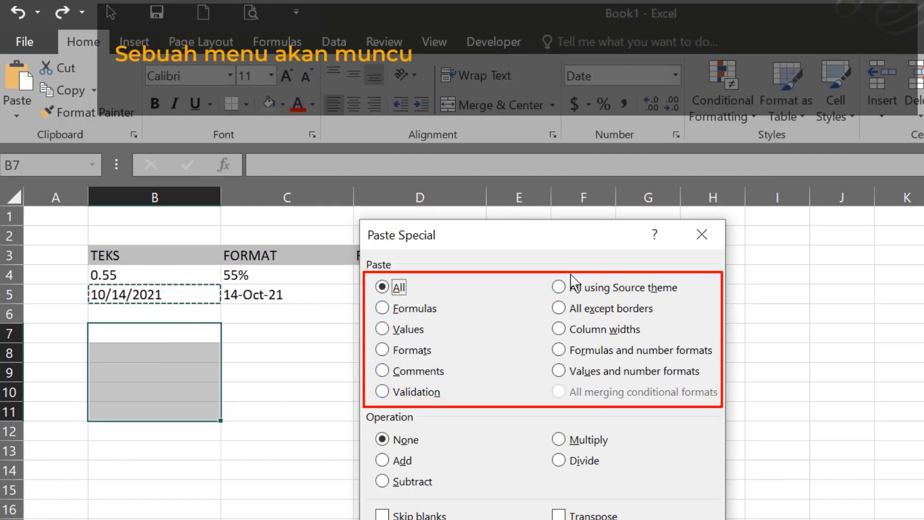
pyautogui.click(388, 311)
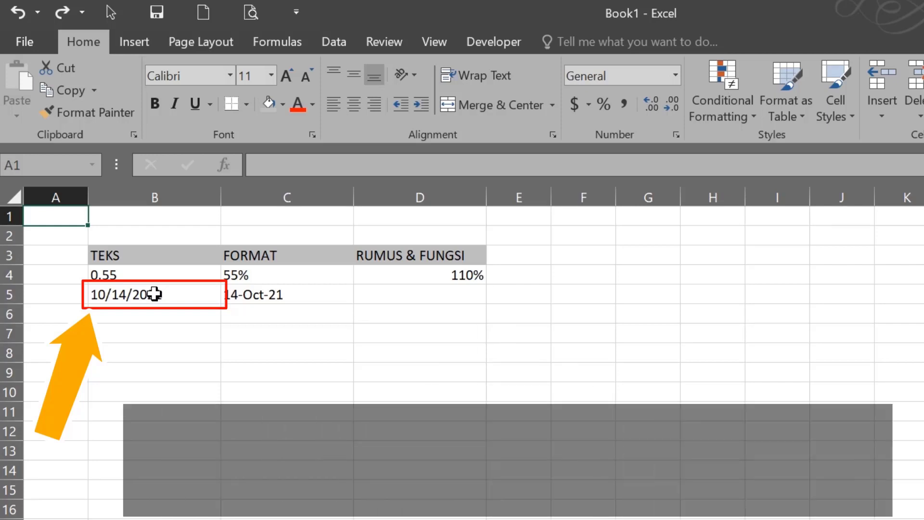
# Step: Cut the date in cell B5 and paste it into cell B9
pyautogui.click(118, 291)
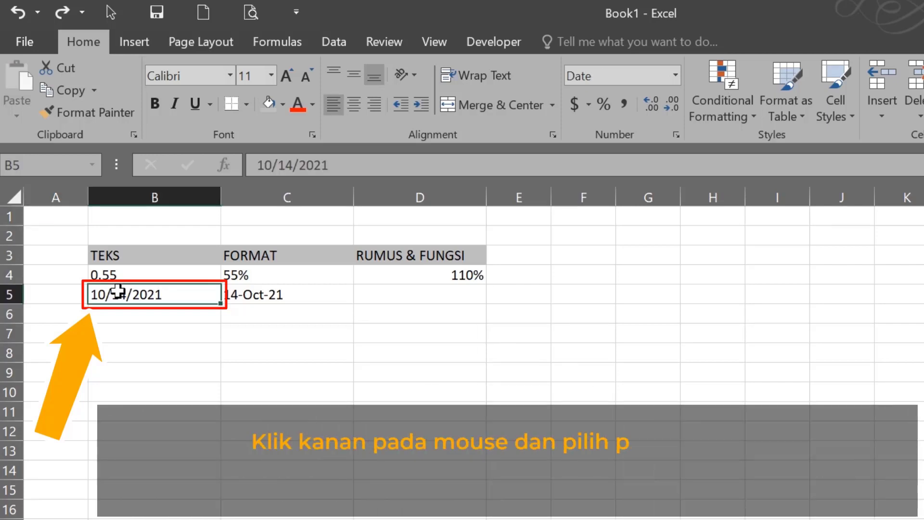
pyautogui.rightClick(124, 293)
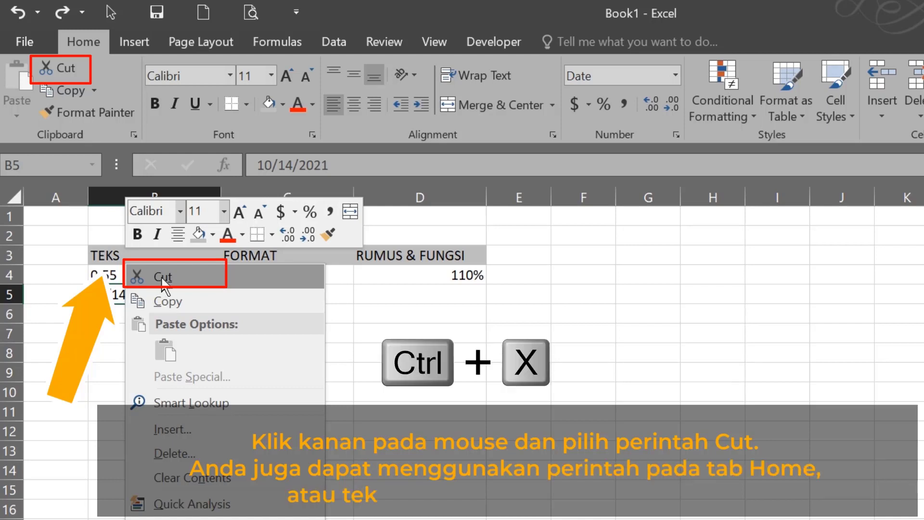
pyautogui.click(162, 278)
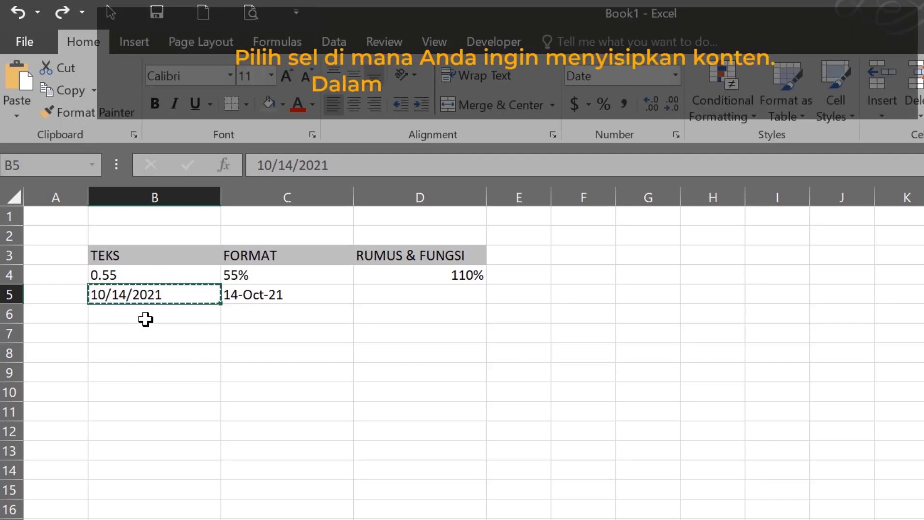
pyautogui.click(135, 371)
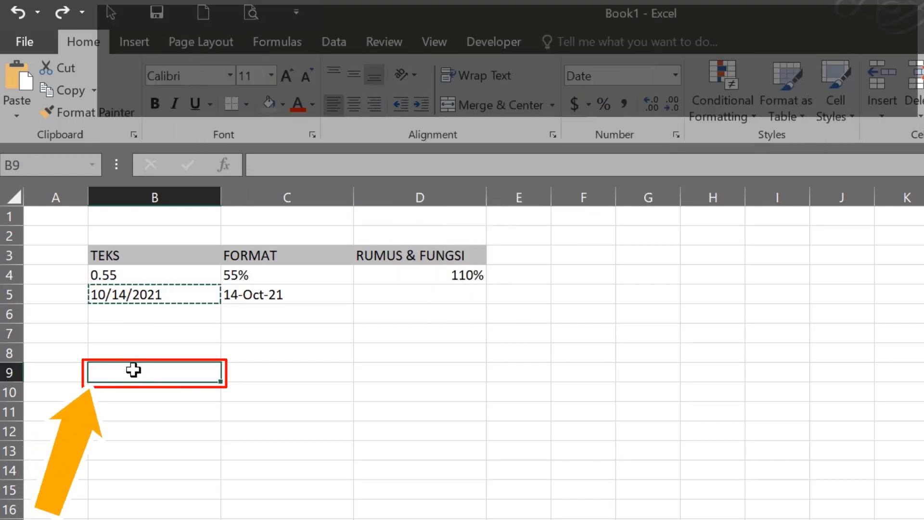
pyautogui.rightClick(157, 371)
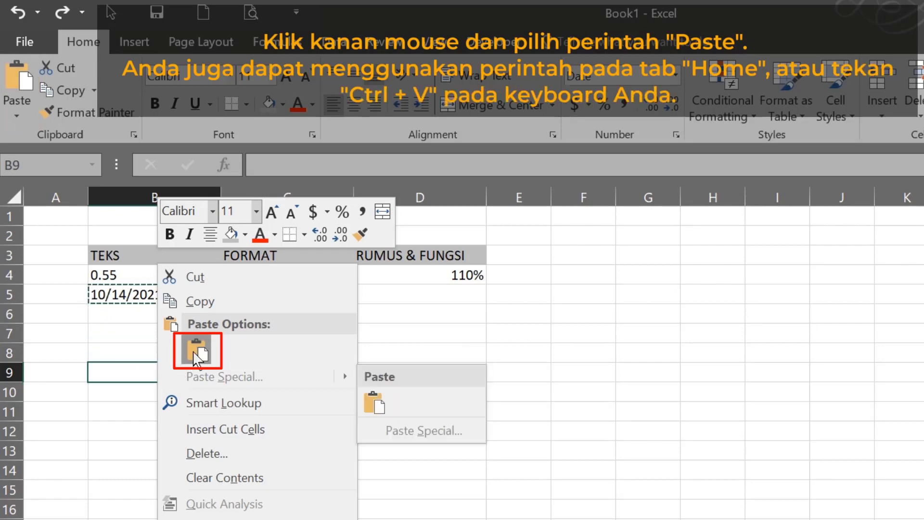
pyautogui.click(196, 355)
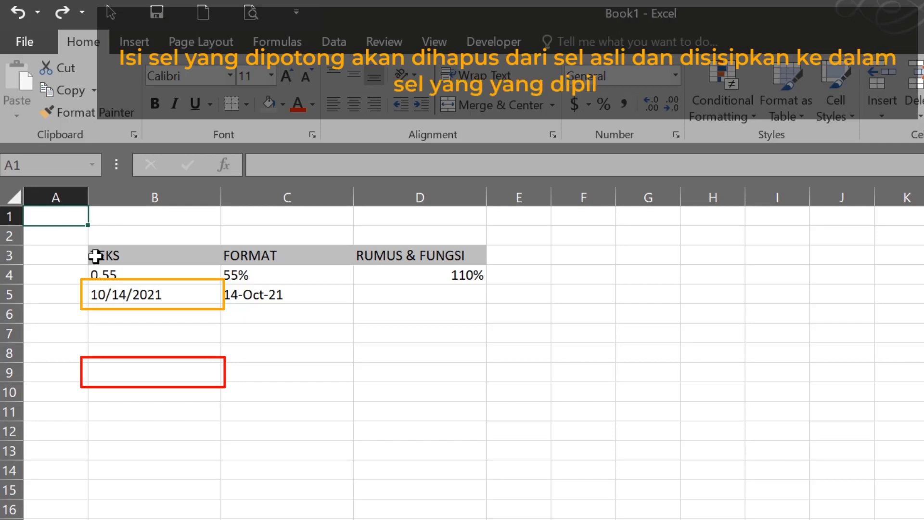
# Step: Move the date cell B5 directly to cell B9 on the sheet, without cutting and pasting
pyautogui.click(138, 295)
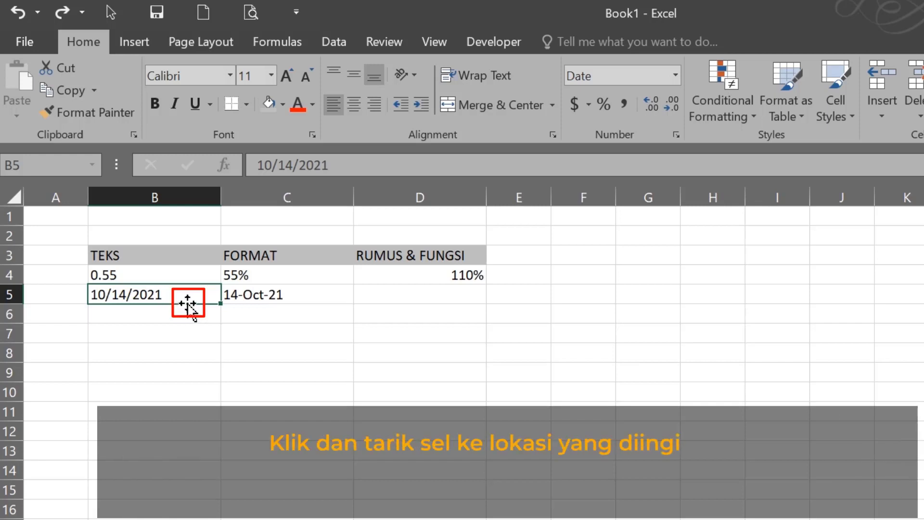
pyautogui.moveTo(188, 303); pyautogui.dragTo(181, 366)
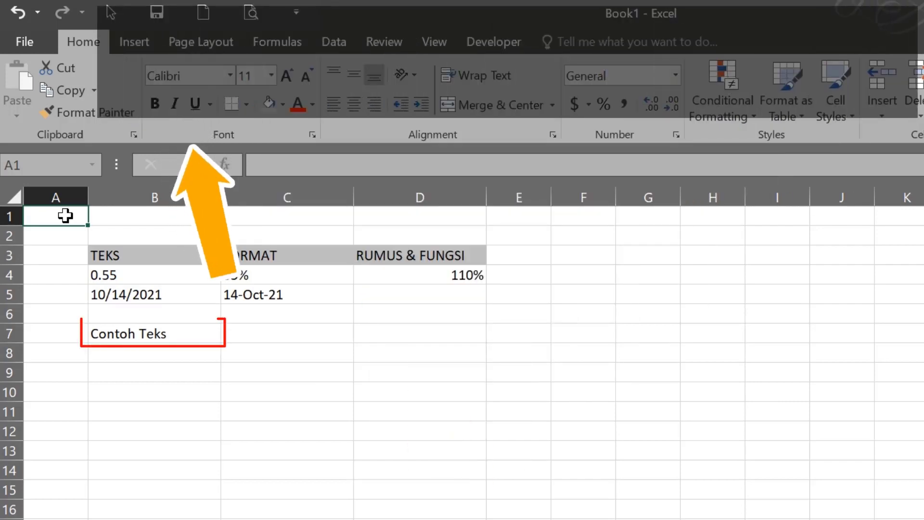
# Step: Fill the text "Contoh Teks" from cell B7 down through cell B14
pyautogui.click(153, 334)
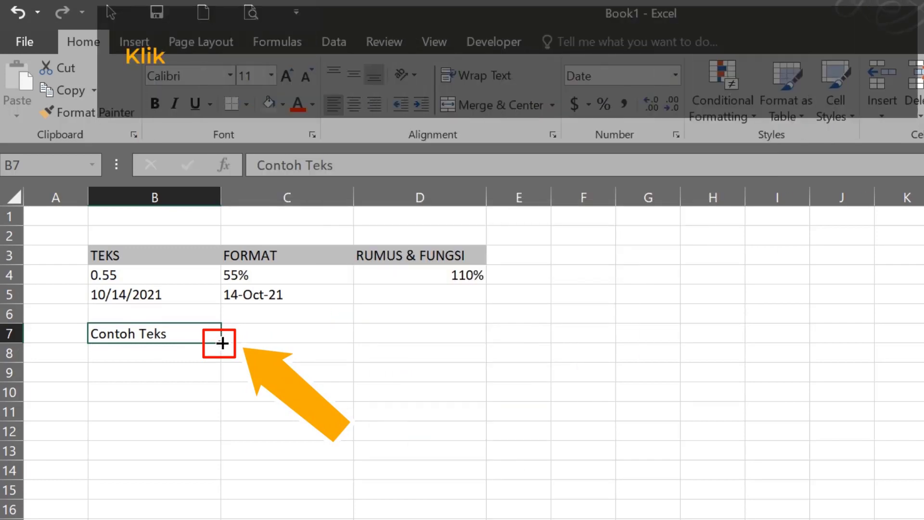
pyautogui.moveTo(222, 343); pyautogui.dragTo(219, 473)
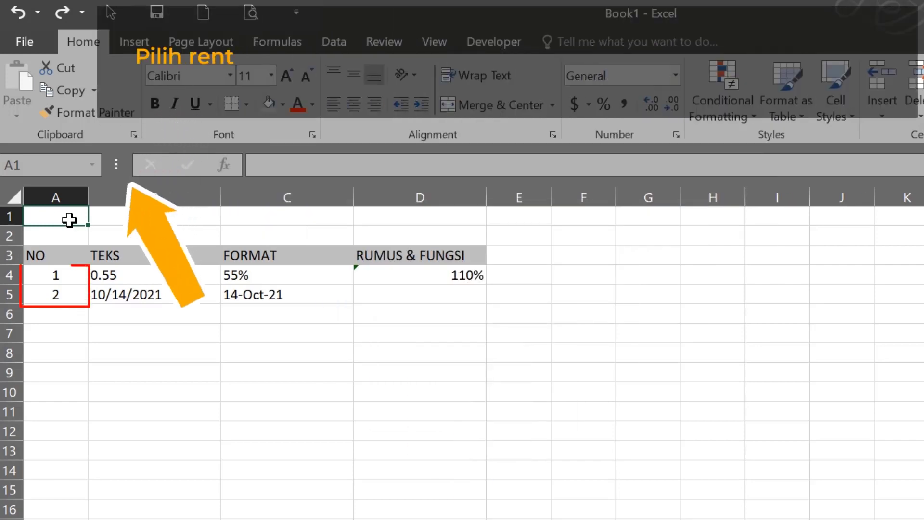
# Step: Continue the number series 1, 2 in cells A4:A5 down the NO column to cell A13
pyautogui.moveTo(68, 275); pyautogui.dragTo(65, 292)
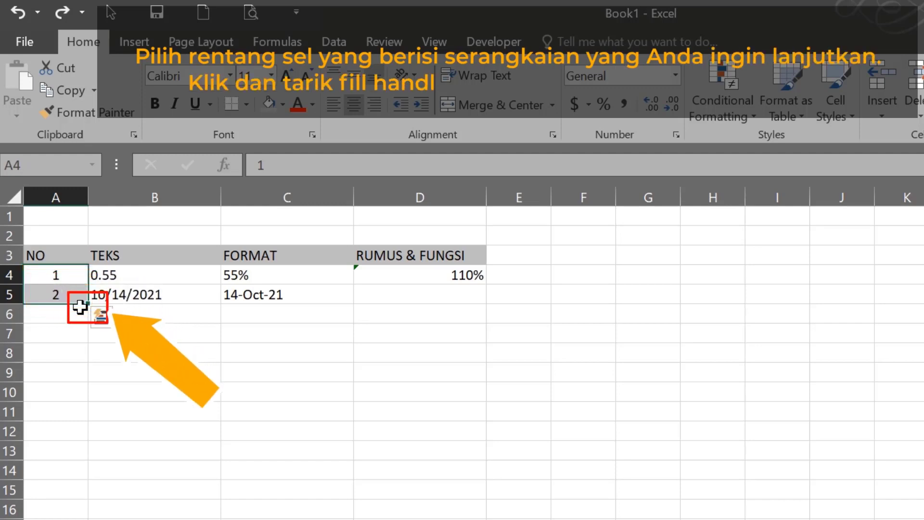
pyautogui.moveTo(87, 306); pyautogui.dragTo(90, 453)
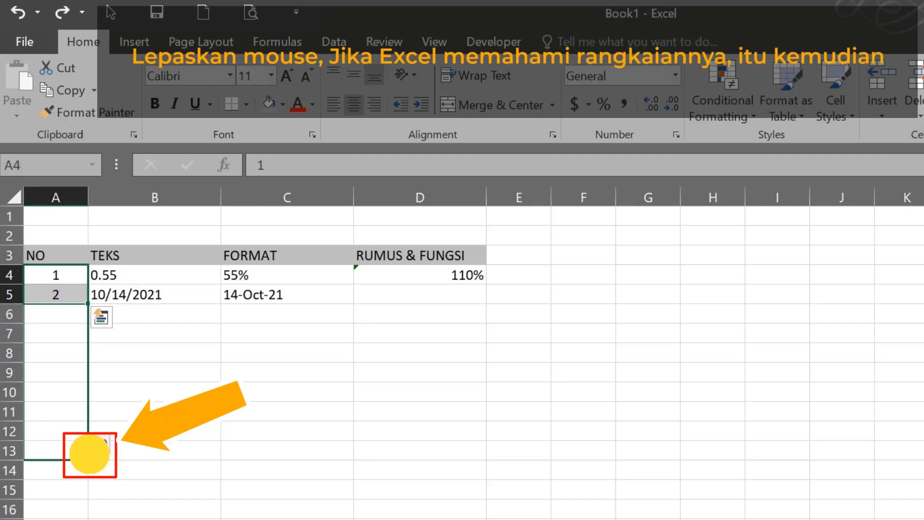
pyautogui.moveTo(90, 453); pyautogui.dragTo(89, 453)
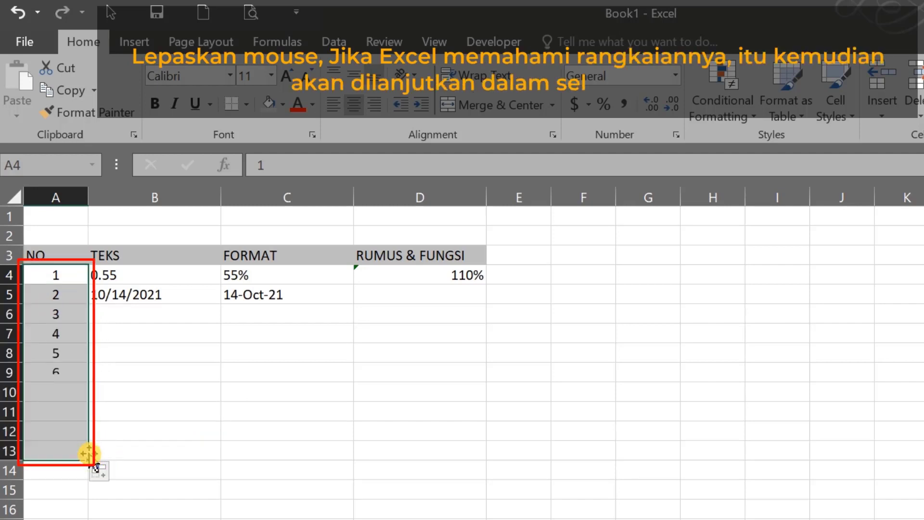